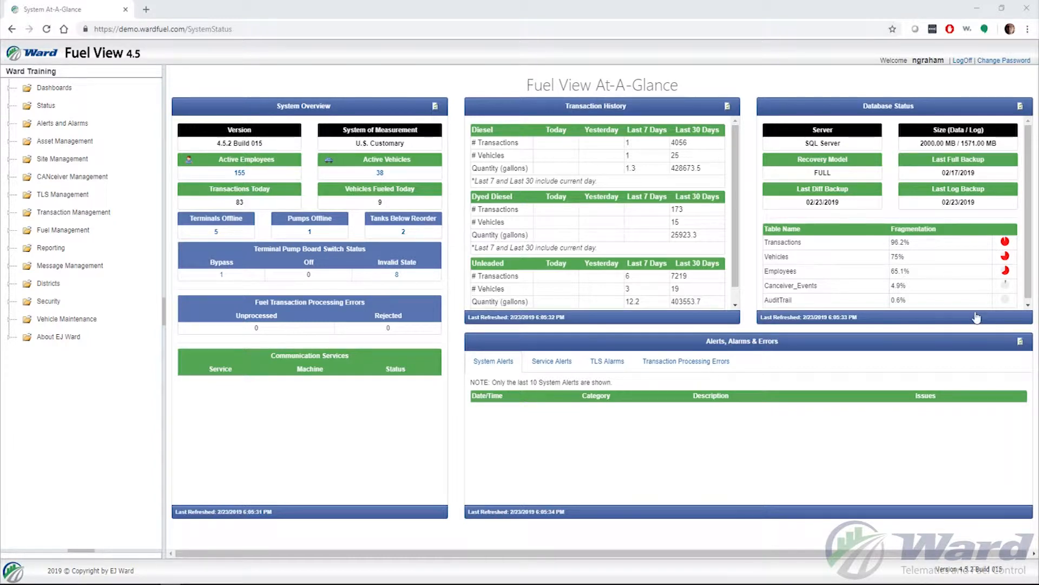
- Expand the Site Management folder in the left navigation tree
click(46, 161)
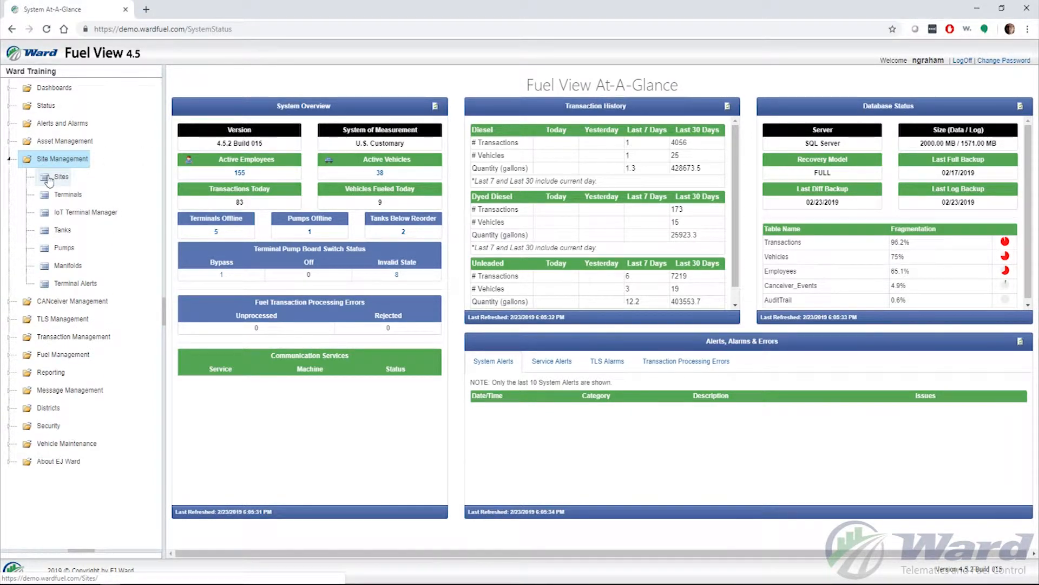
- Open the Sites list under Site Management
click(49, 179)
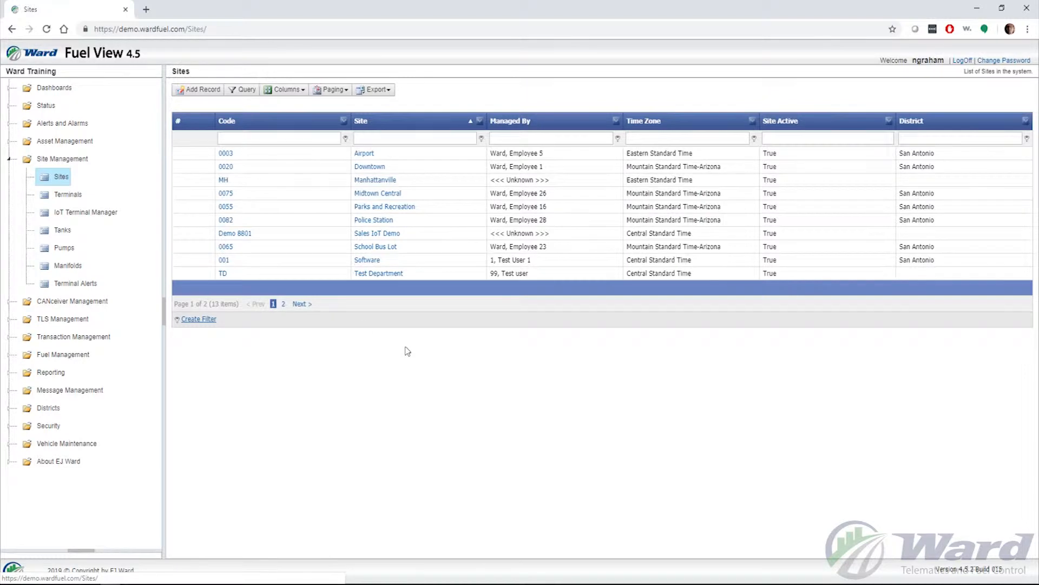
- Add a new site record named 'Test Site 1'
click(199, 97)
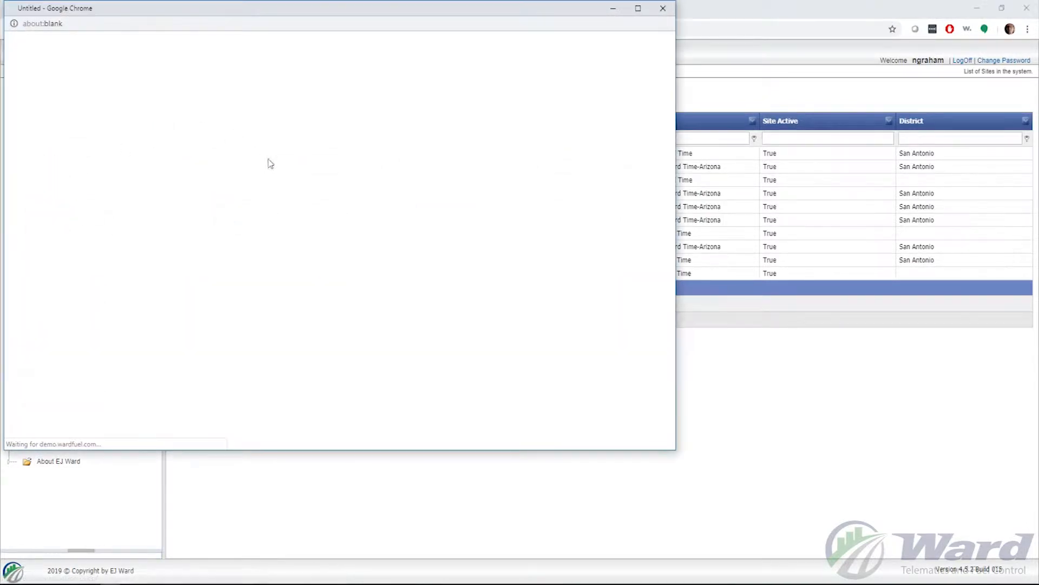
drag(297, 14, 516, 53)
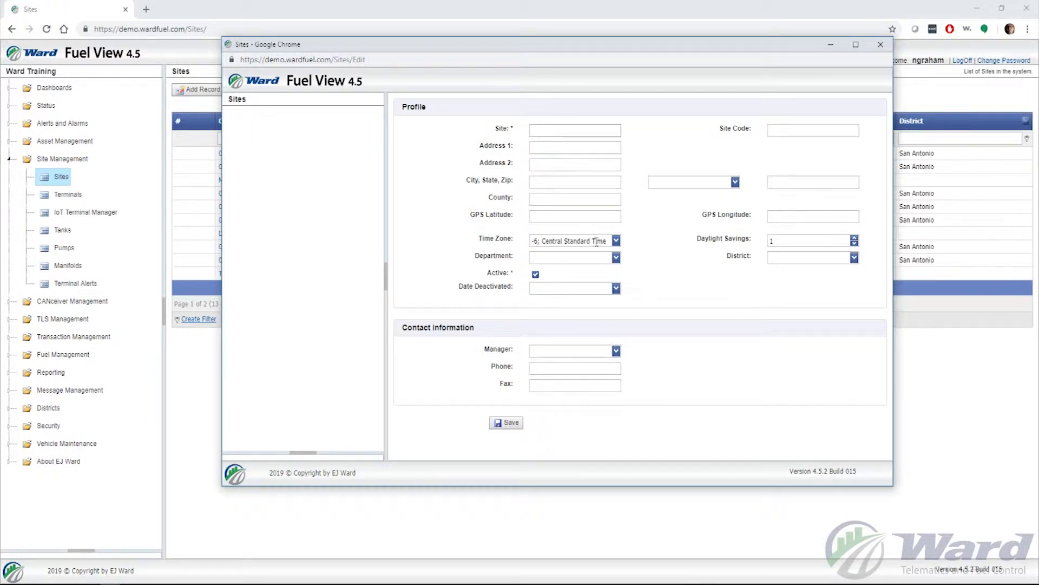
text(Test Site 1)
click(785, 131)
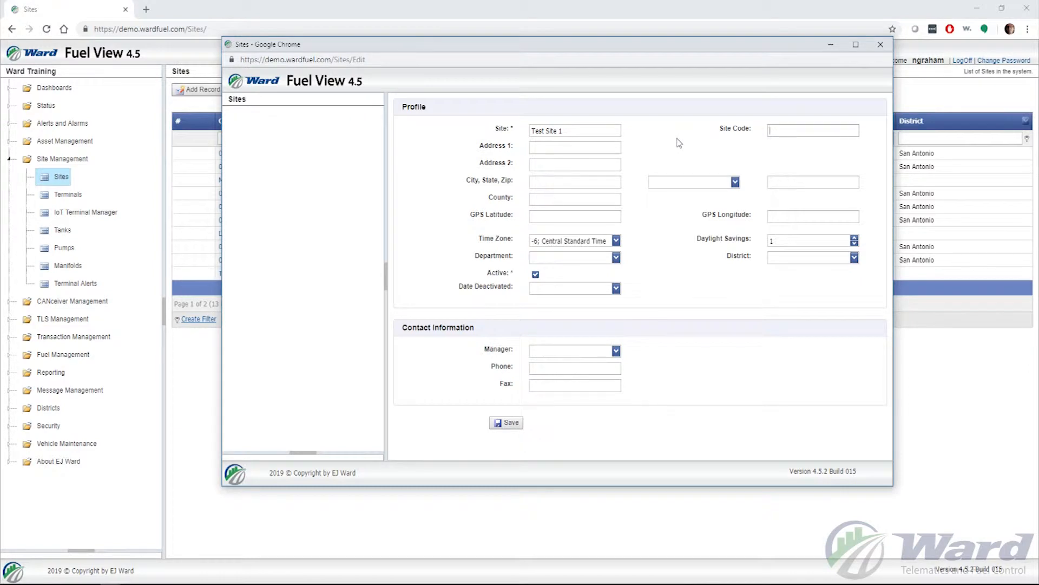
- Enter address '123 Somewhere St', city 'San antonio' and state TX
click(573, 147)
text(123 Somewhere St)
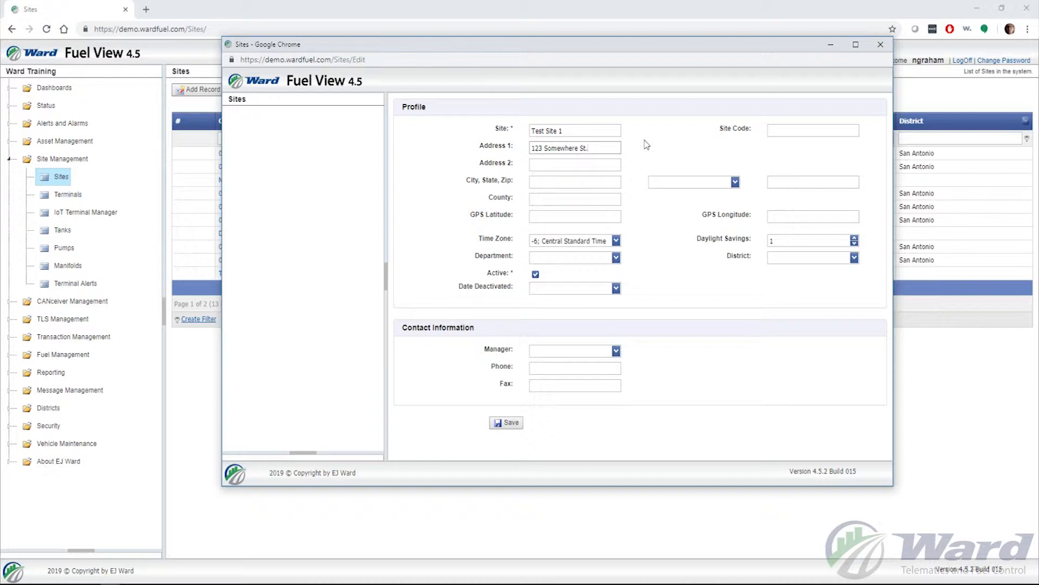
click(565, 181)
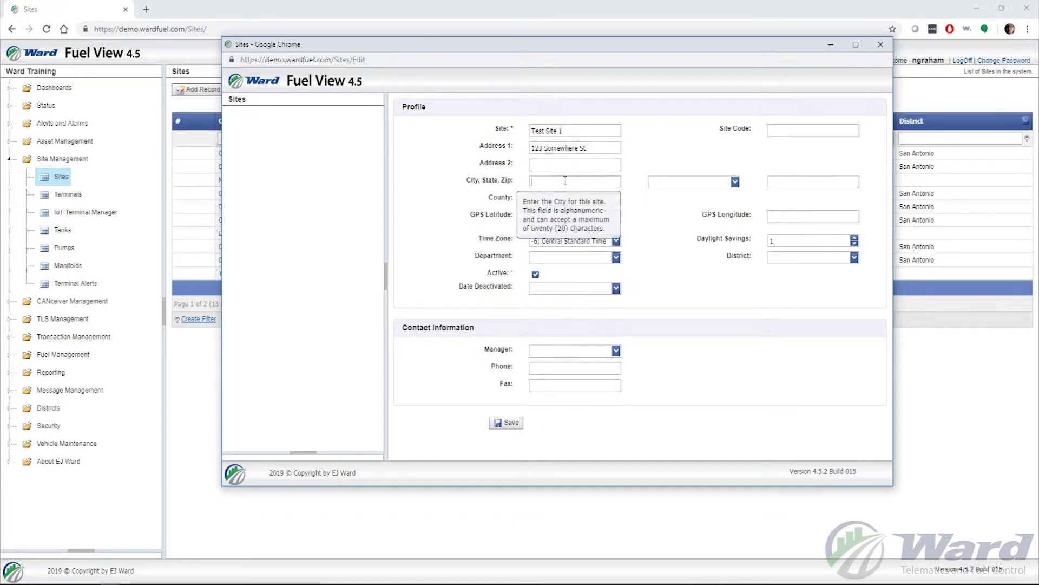
text(San antonio)
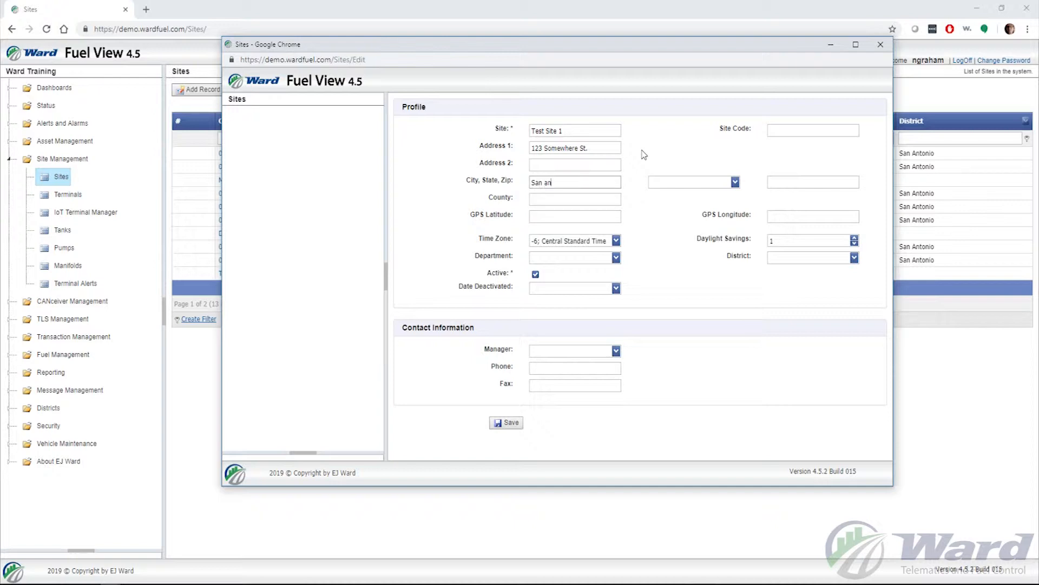
key(Tab)
text(t)
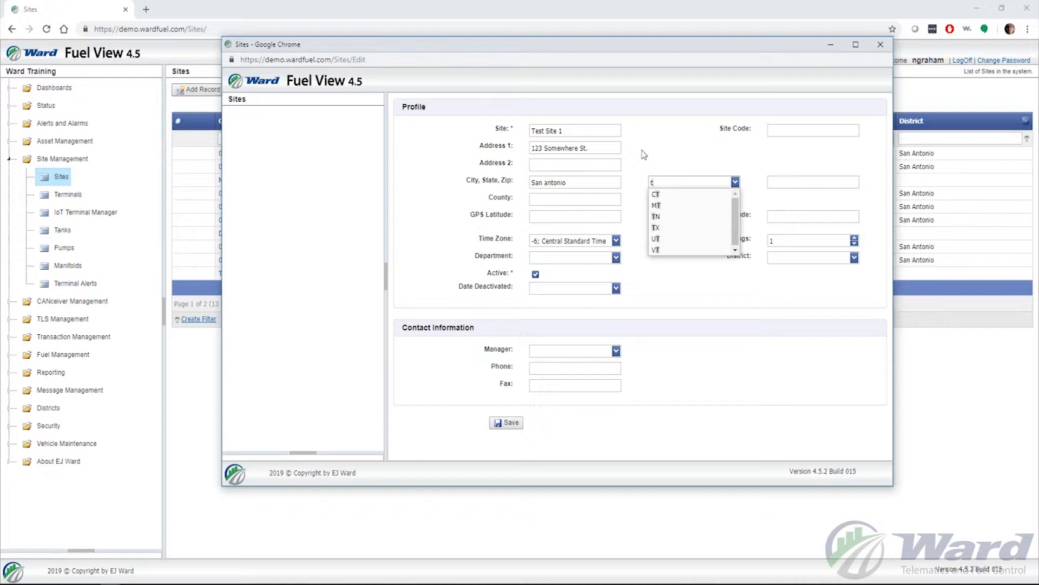
click(657, 228)
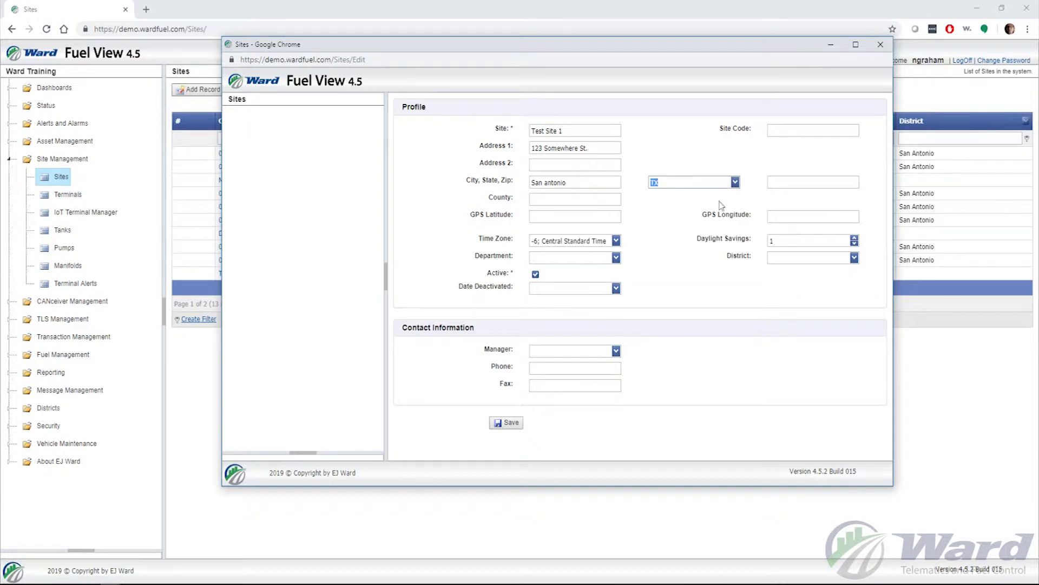
- Enter ZIP 78217 and county 'Bexar'
click(786, 182)
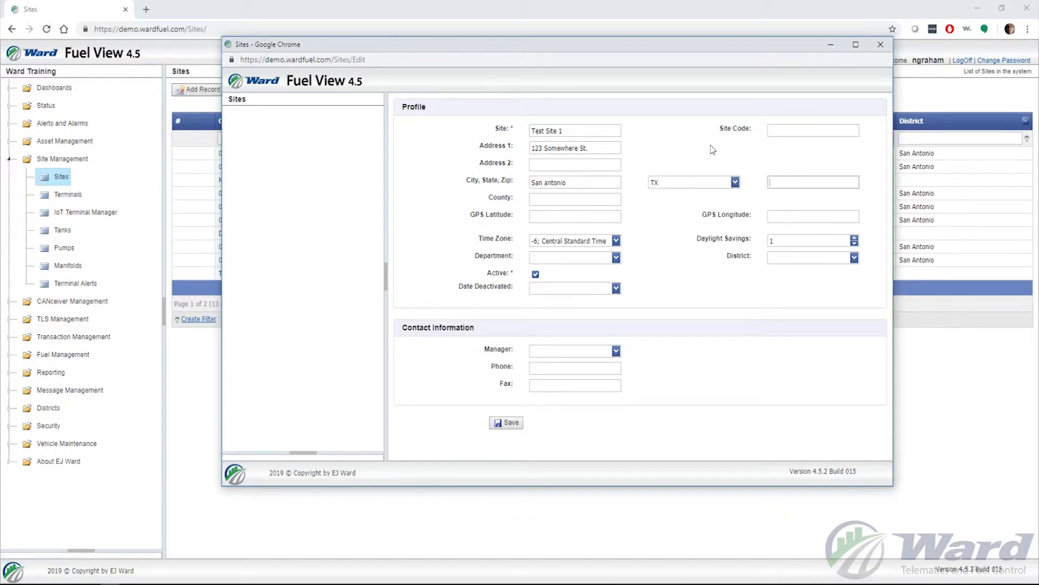
text(78217)
click(571, 200)
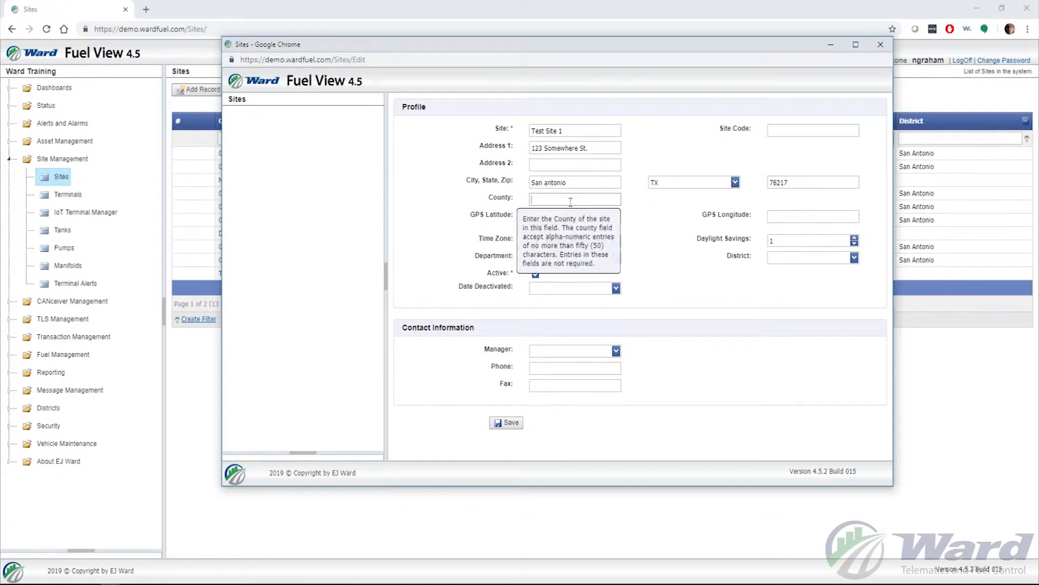
text(Bexar)
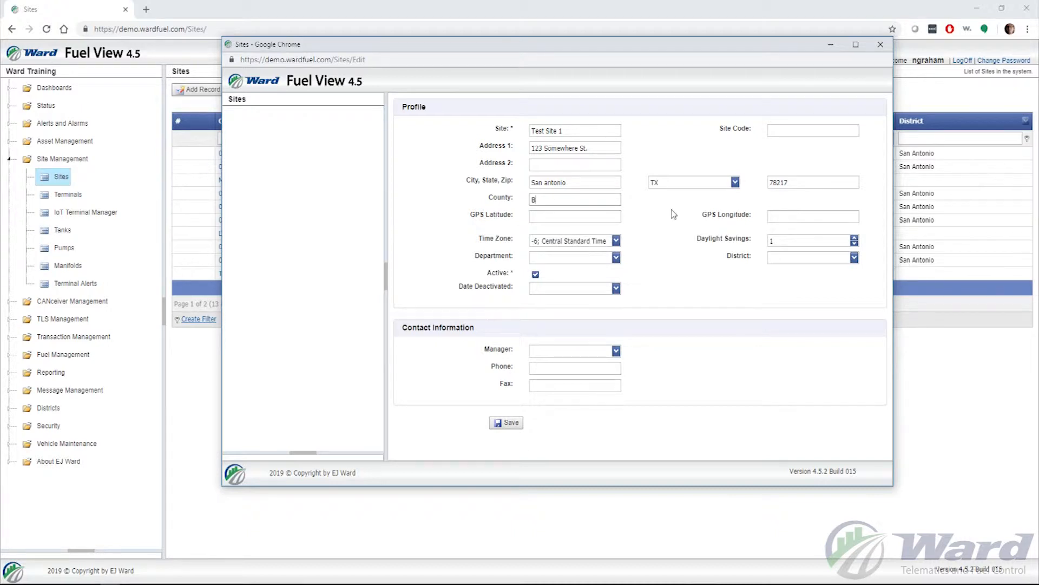
click(656, 217)
click(617, 241)
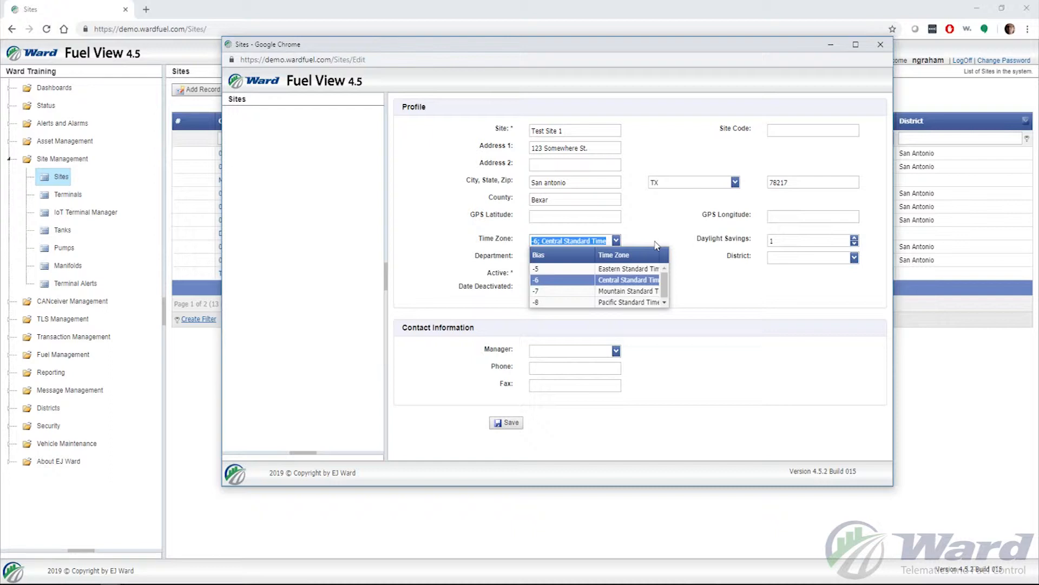
click(630, 281)
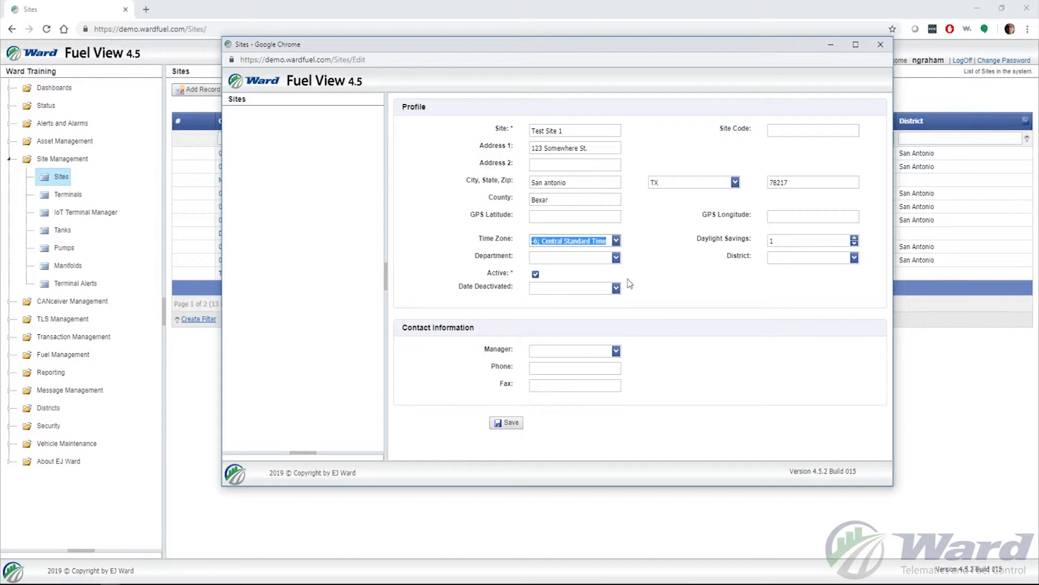
click(641, 275)
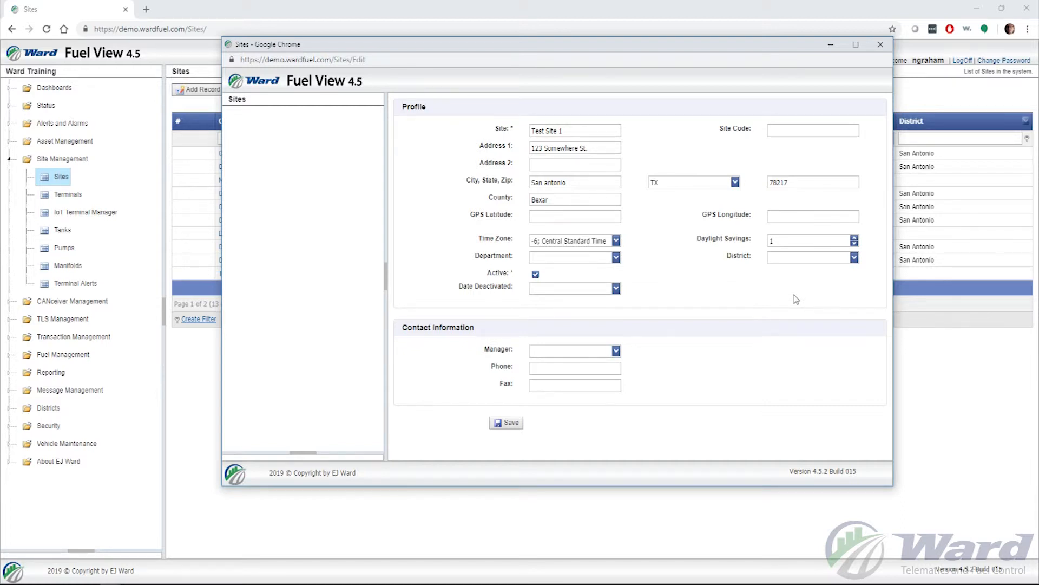
- Leave Department empty and open the Manager employee list
click(616, 258)
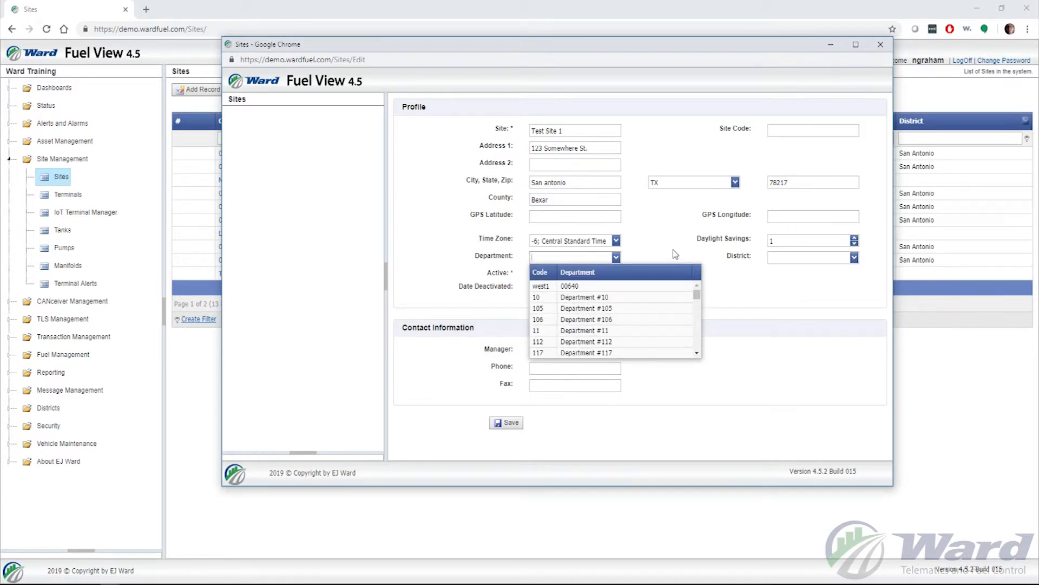
click(676, 254)
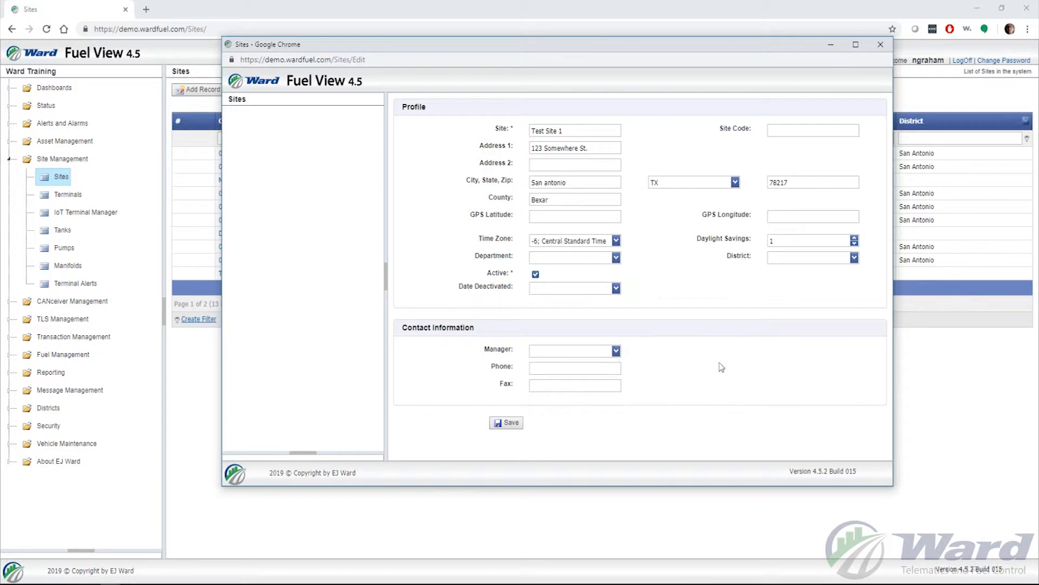
click(617, 352)
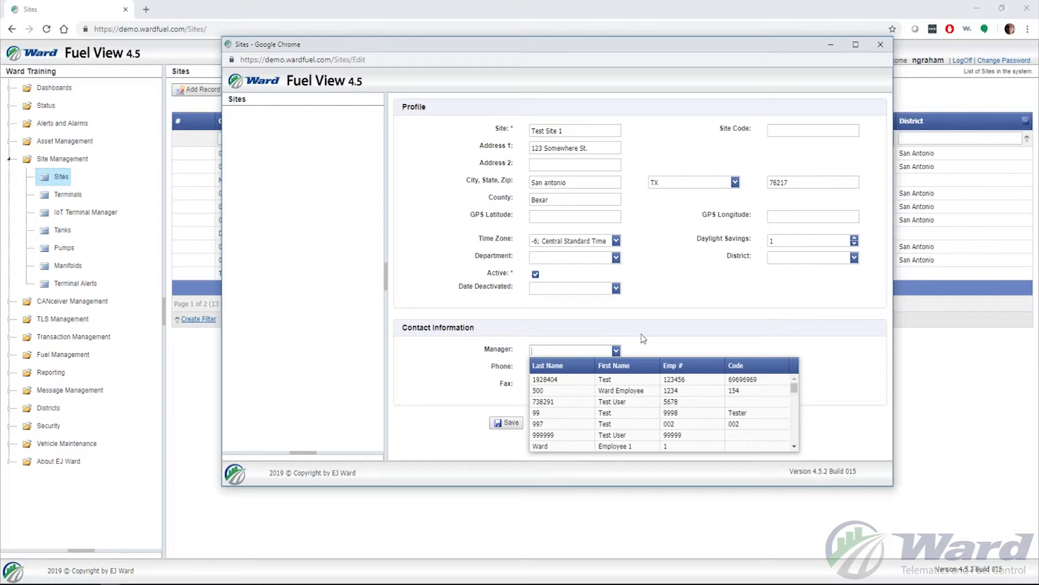
- Assign the test user as manager, save Test Site 1 and close its window
click(625, 403)
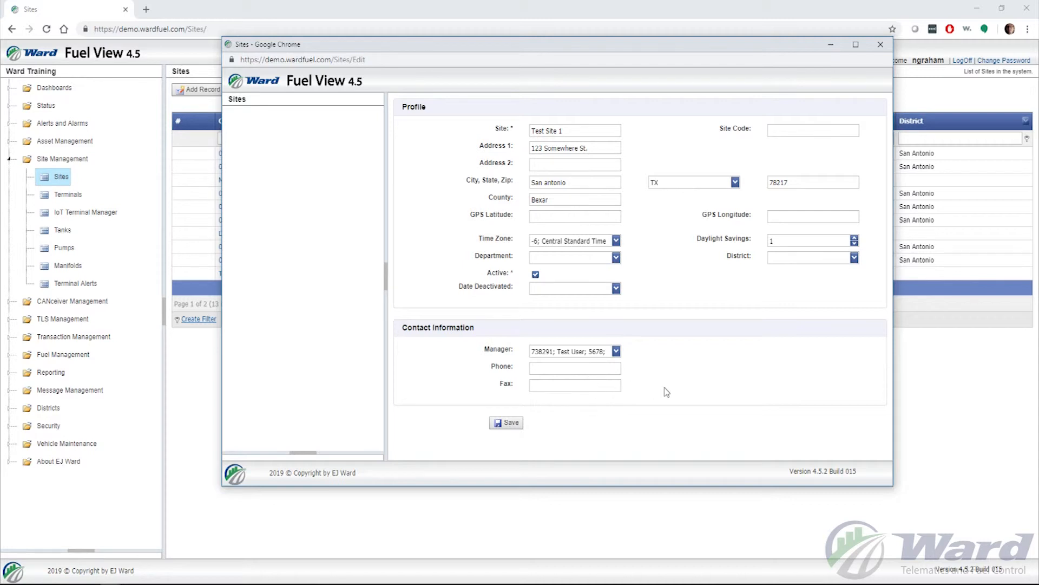
click(508, 425)
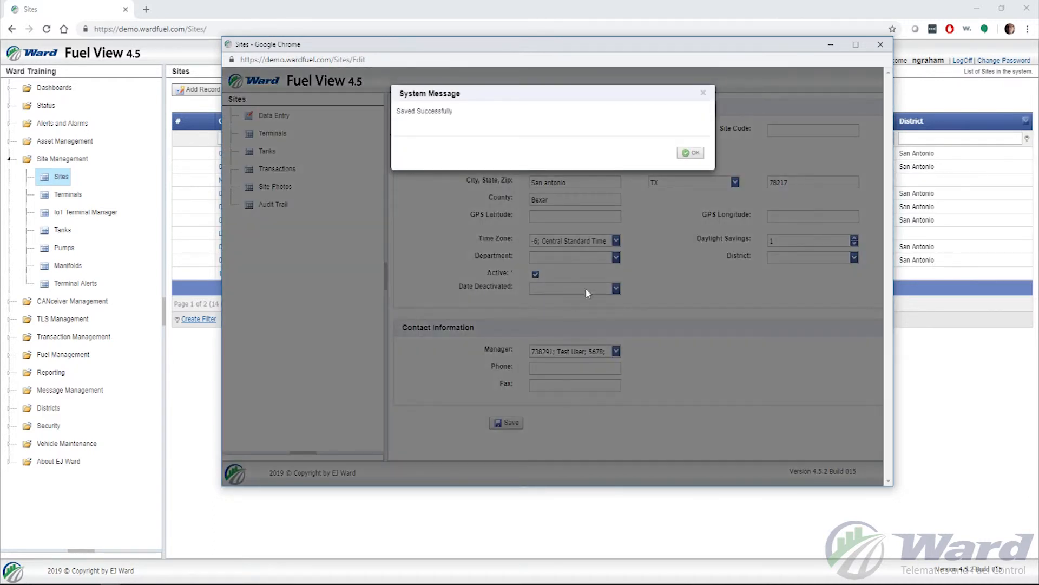
click(691, 153)
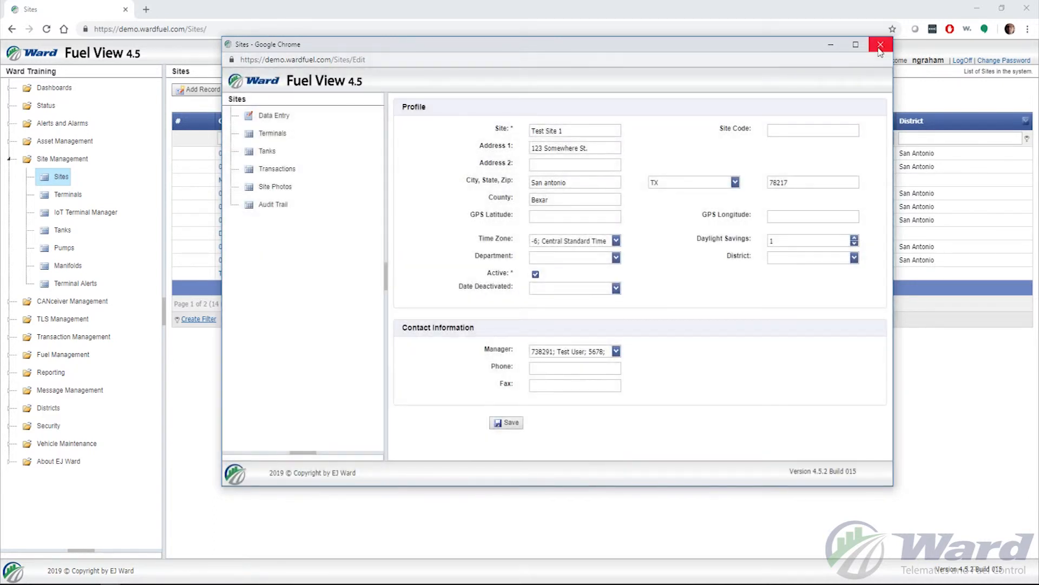
click(880, 46)
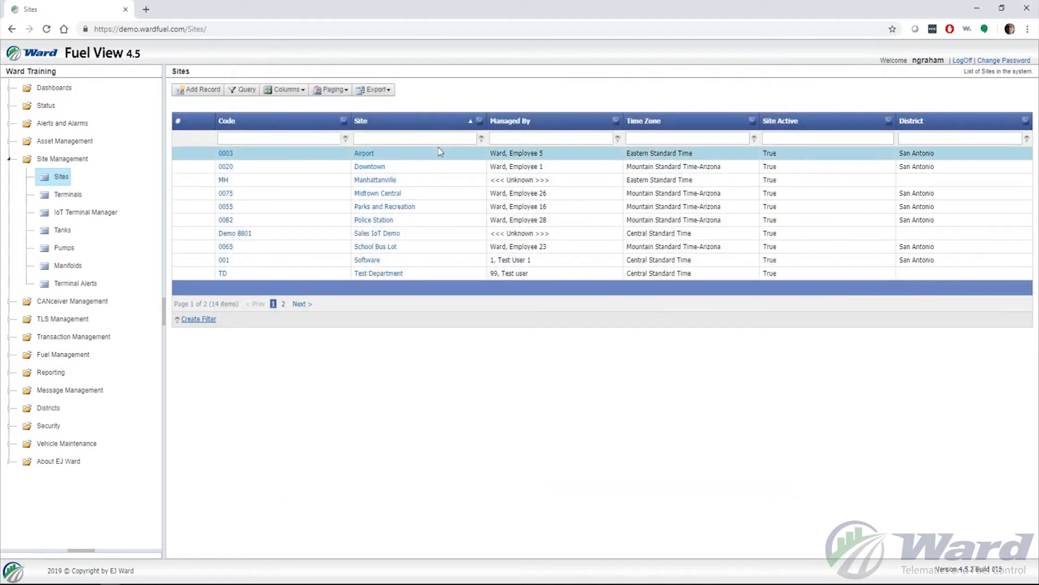
- Filter the Sites list by name 'Test' and open Test Site 1
click(297, 136)
click(374, 138)
text(Test)
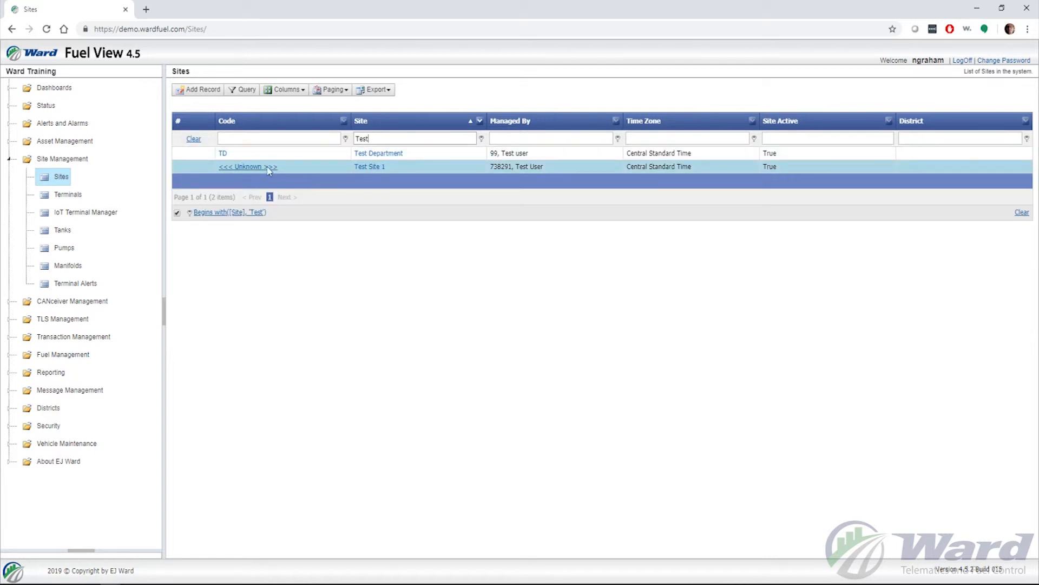
click(370, 167)
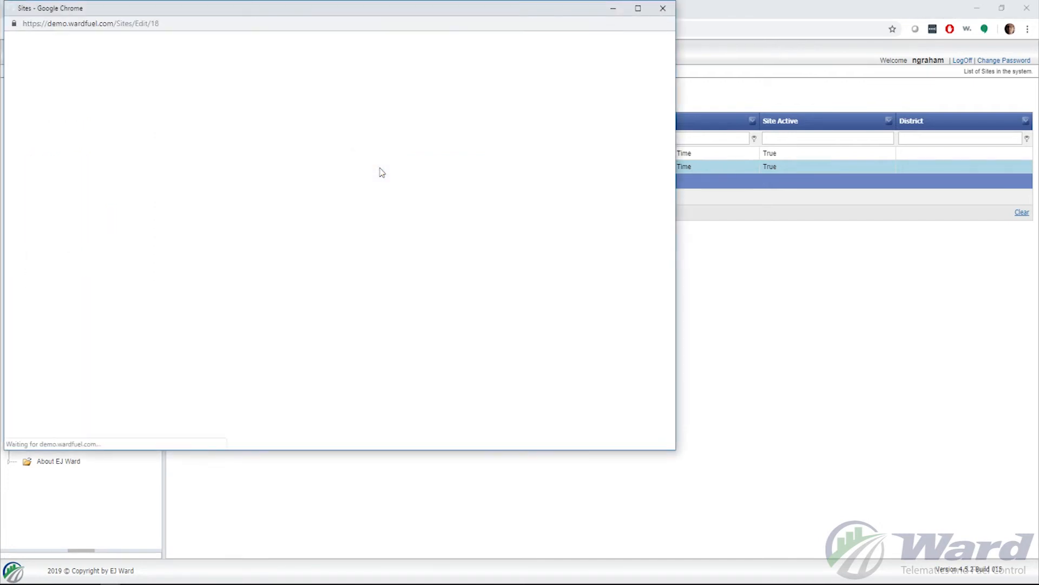
- Save Test Site 1 with ZIP 78218 and close the edit window
drag(370, 15, 598, 44)
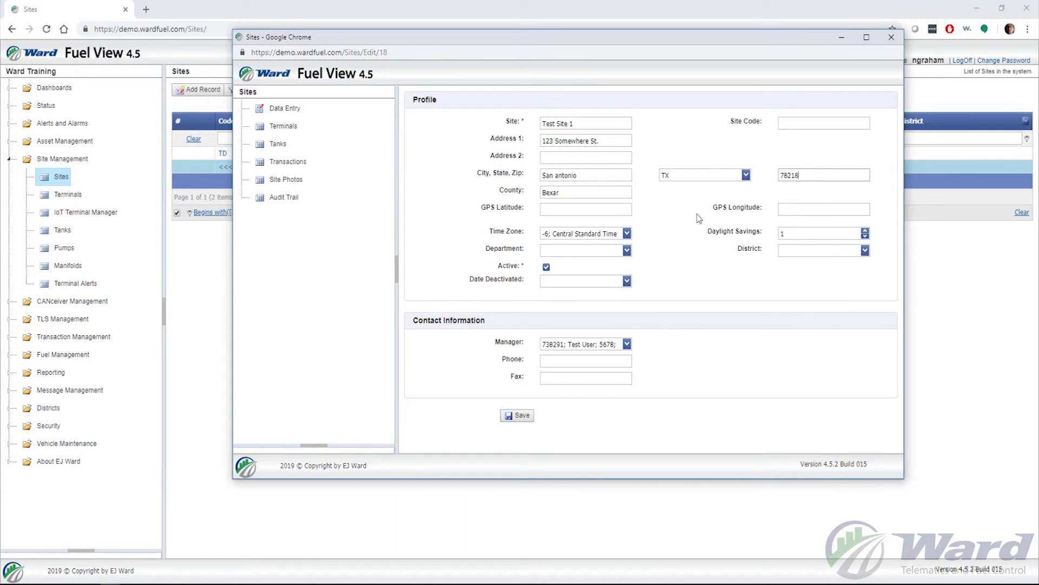
click(513, 420)
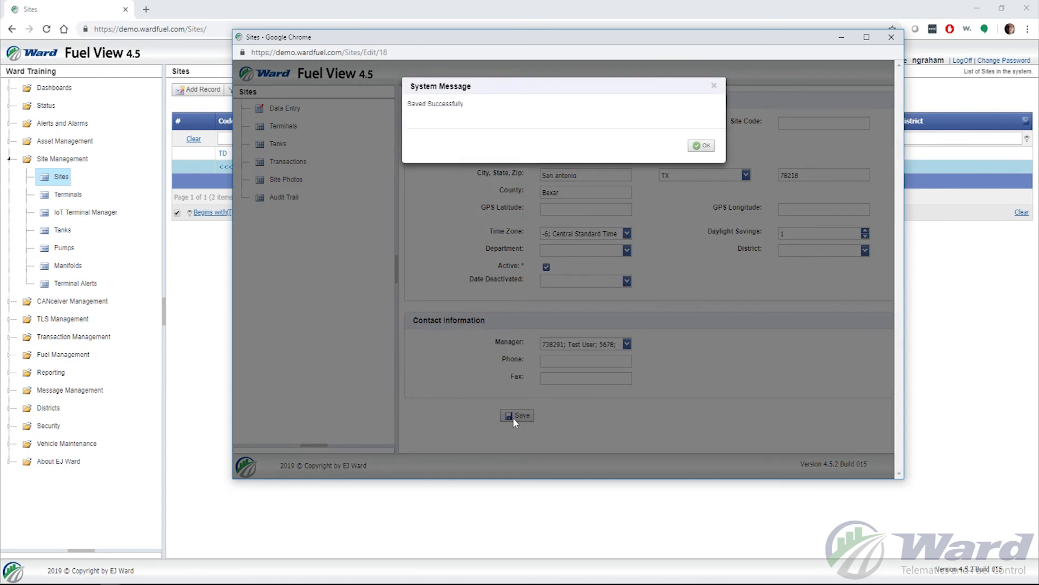
click(701, 145)
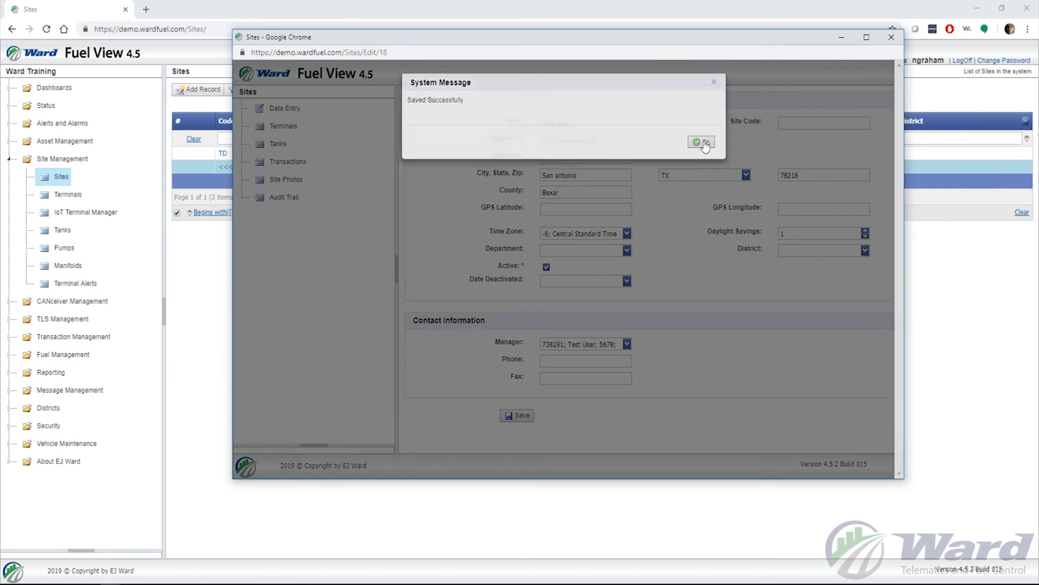
click(893, 38)
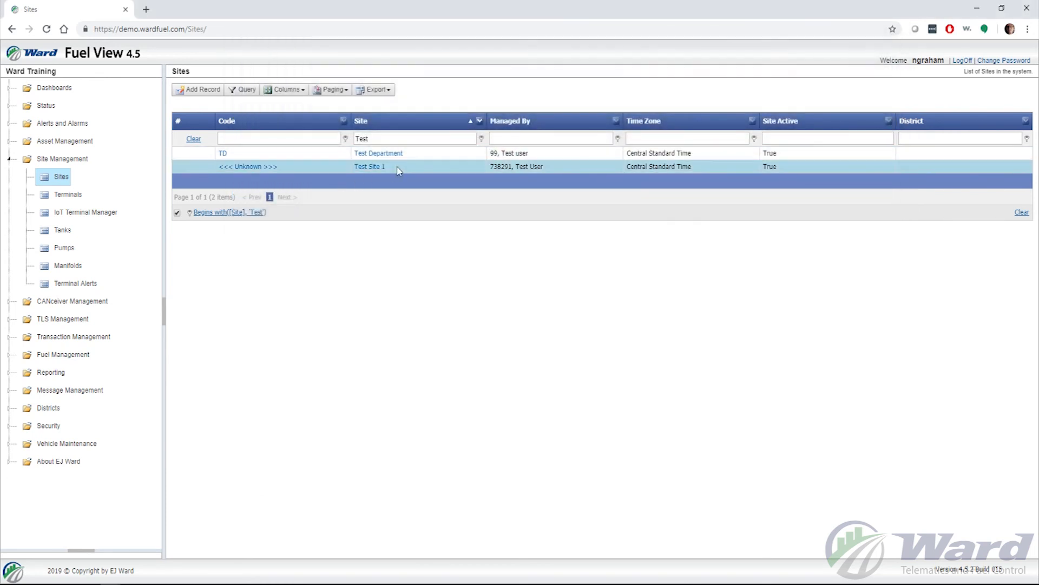
- Reopen Test Site 1 and confirm its ZIP reads 78218
click(376, 168)
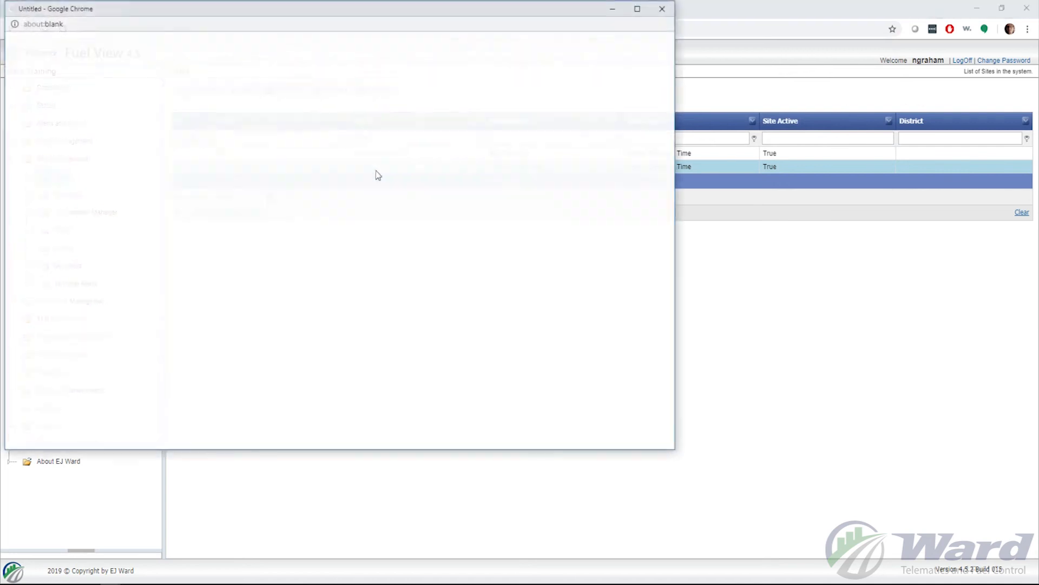
drag(480, 18, 730, 45)
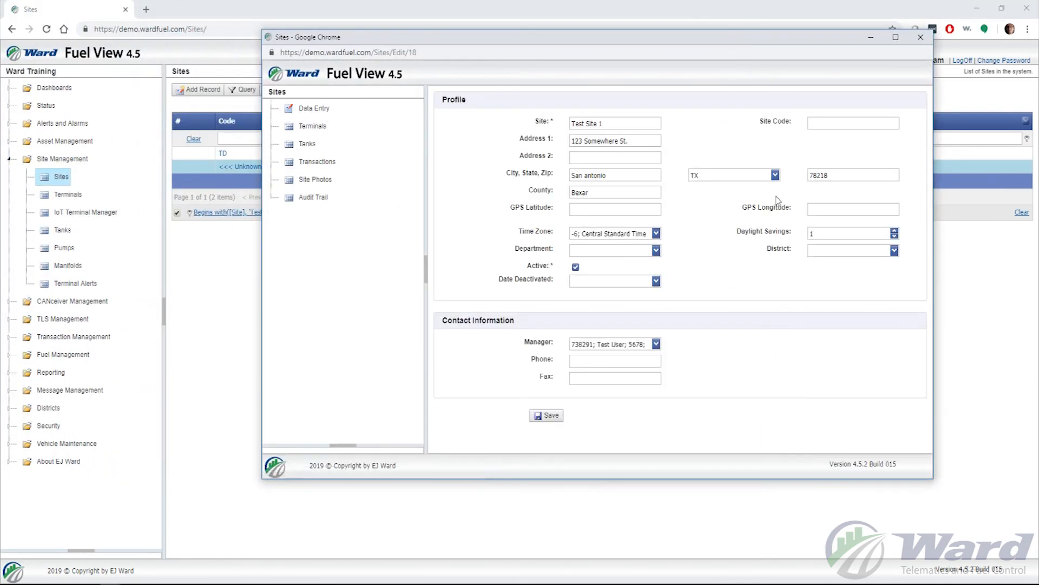
drag(837, 176, 773, 176)
click(847, 176)
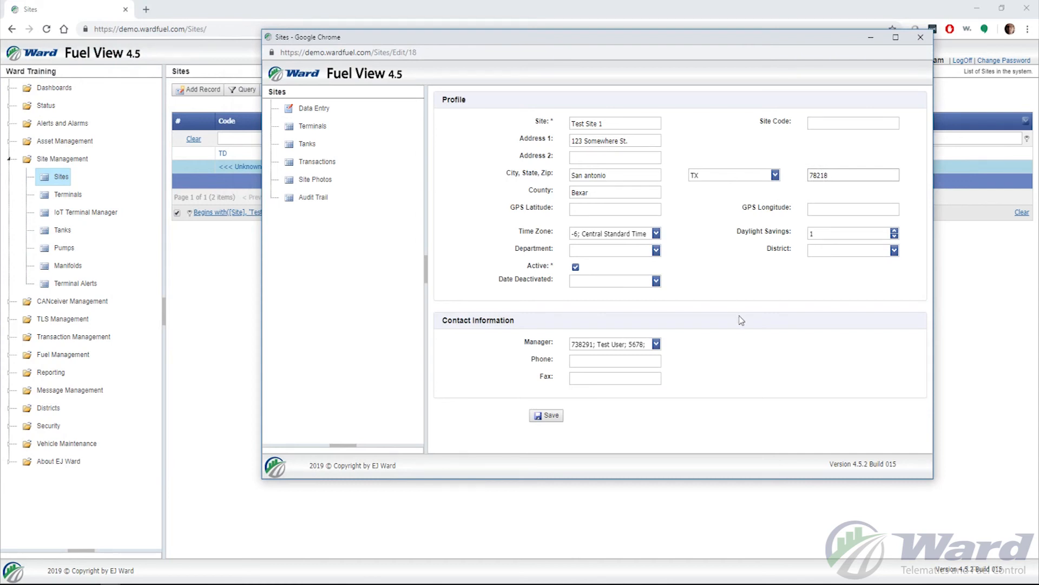